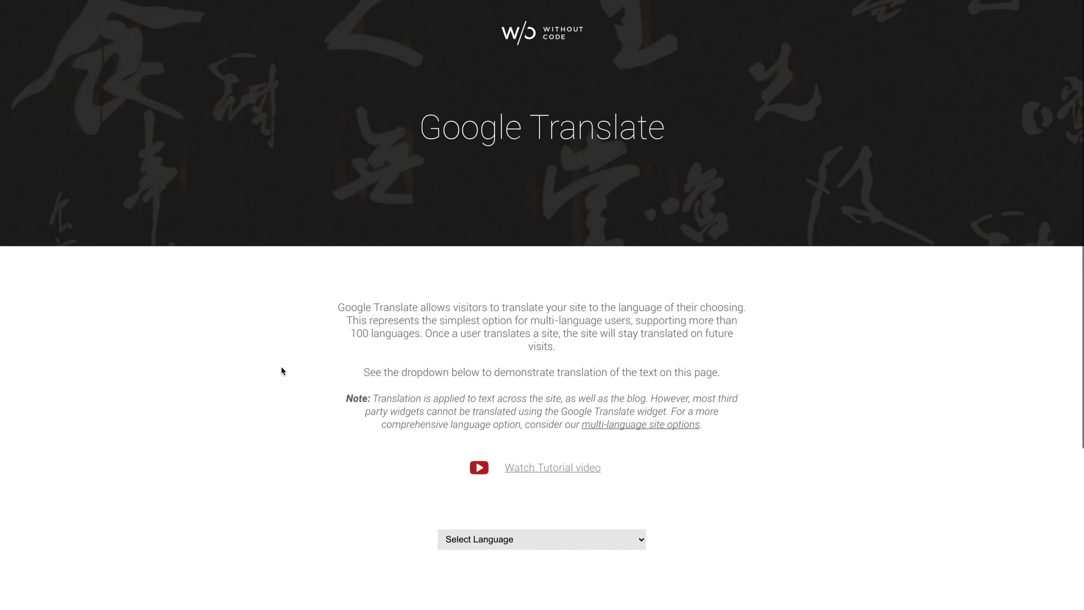
- Translate the Google Translate demo page into French
{"action": "scroll", "coordinate": [280, 366], "scroll_direction": "down", "scroll_amount": 2}
{"action": "left_click", "coordinate": [509, 419]}
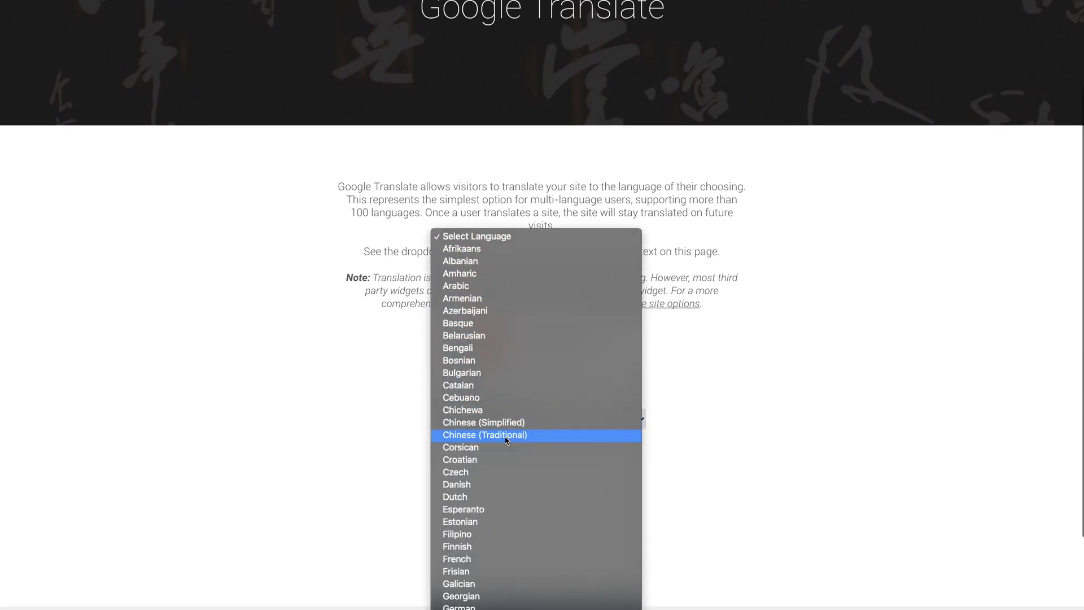
{"action": "left_click", "coordinate": [459, 556]}
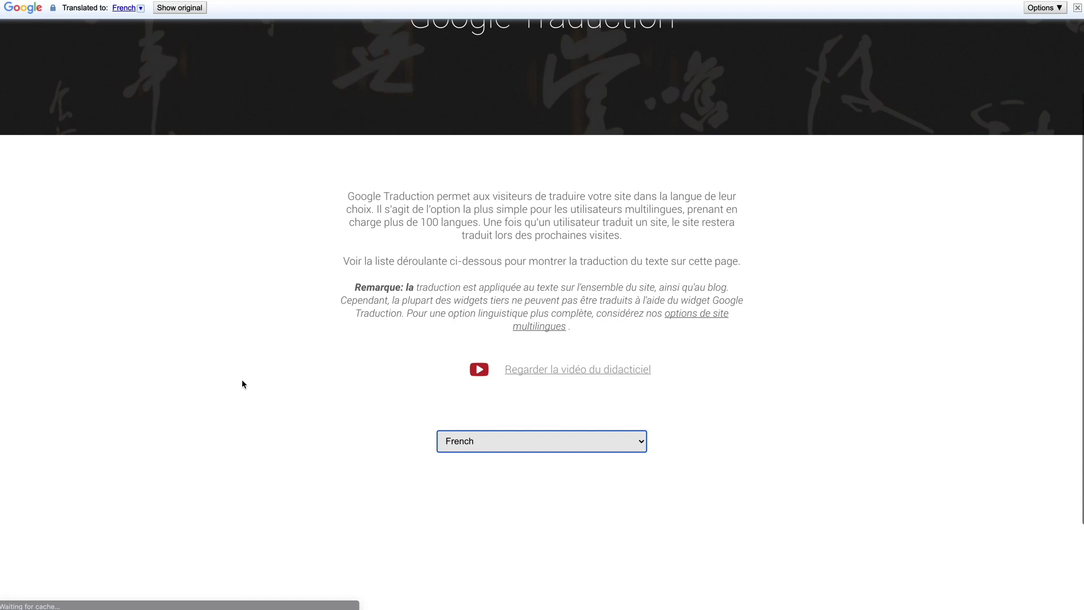
- Switch the demo page's Select Language dropdown back to English
{"action": "left_click", "coordinate": [466, 439]}
{"action": "scroll", "coordinate": [474, 452], "scroll_direction": "down", "scroll_amount": 10}
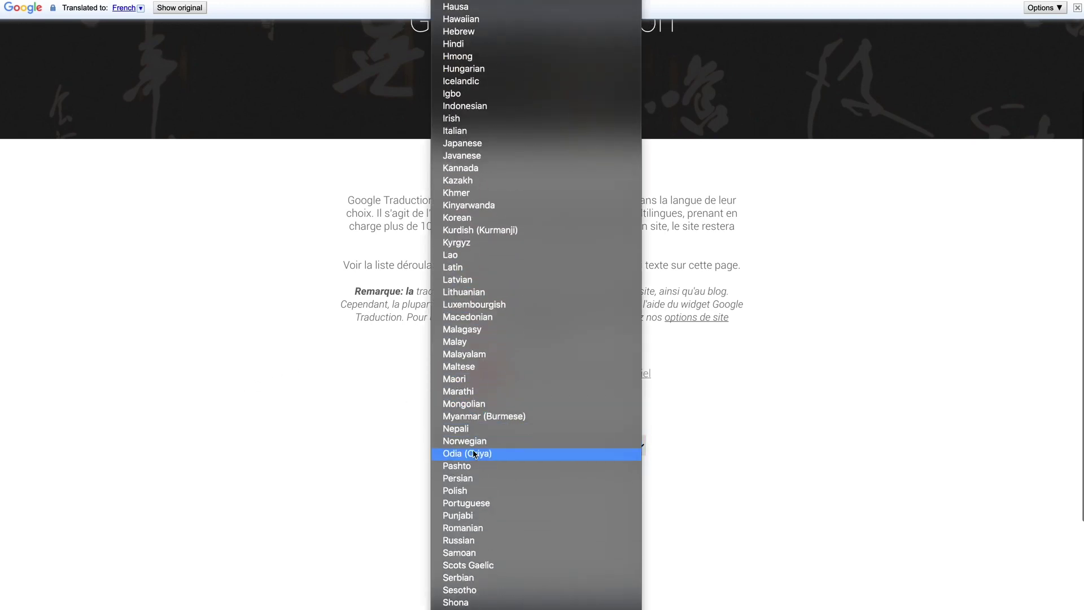
{"action": "scroll", "coordinate": [473, 452], "scroll_direction": "down", "scroll_amount": 3}
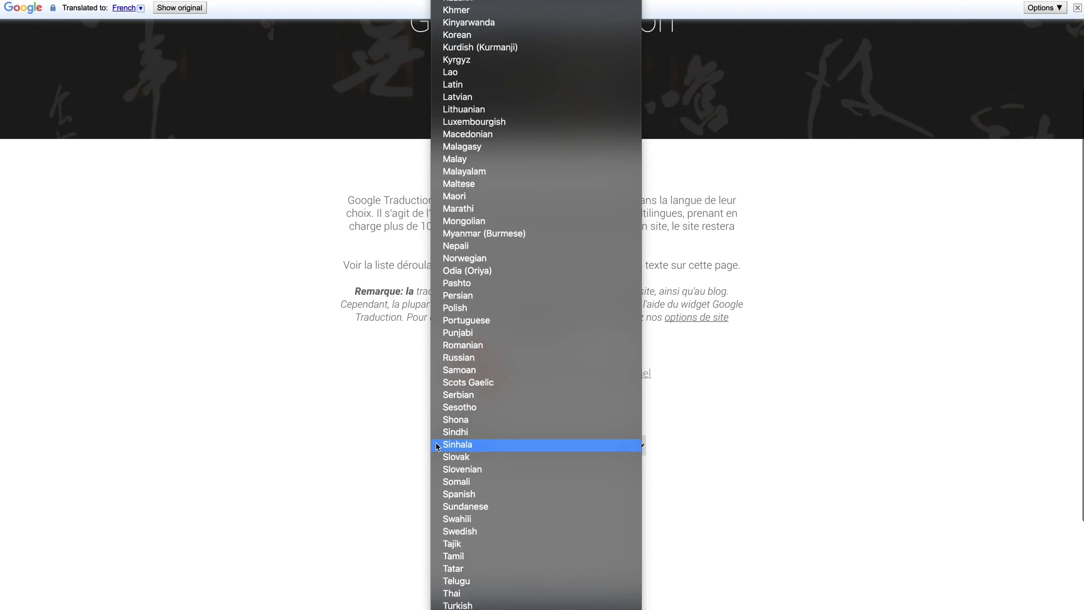
{"action": "left_click", "coordinate": [371, 438]}
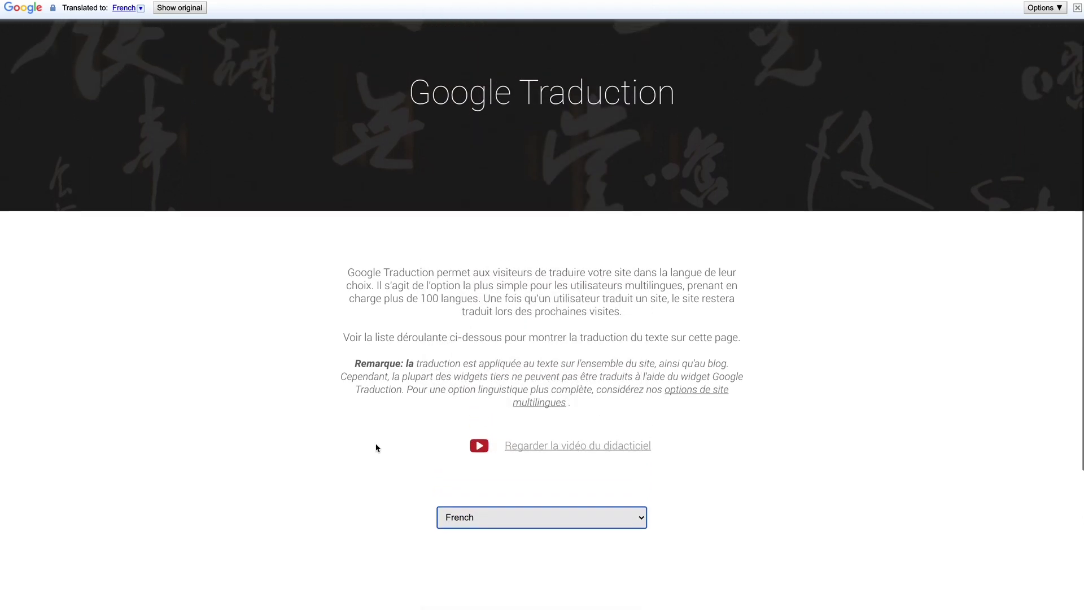
{"action": "left_click", "coordinate": [484, 519]}
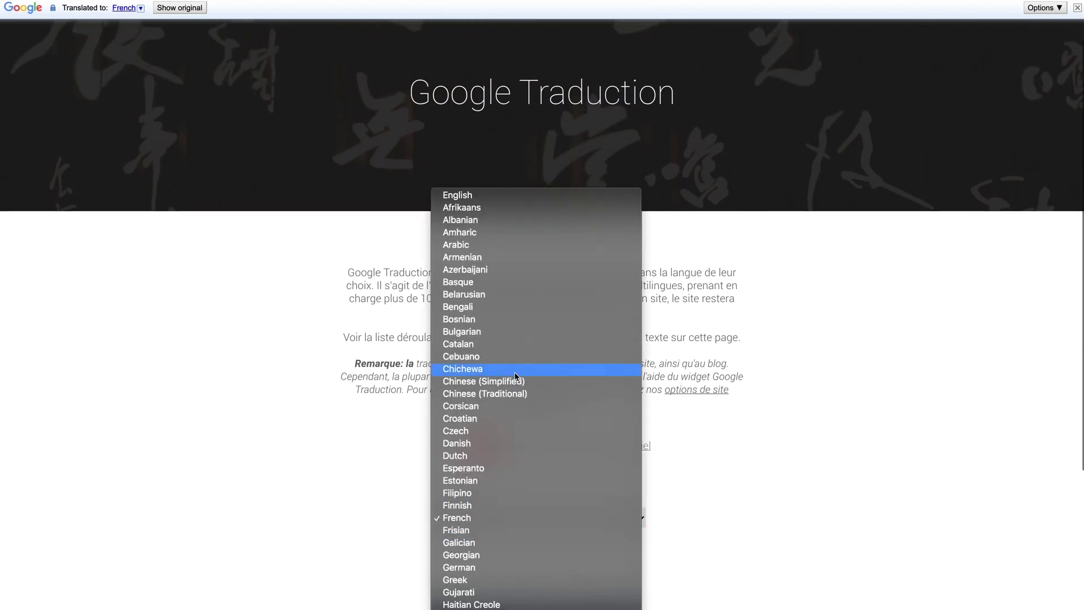
{"action": "left_click", "coordinate": [458, 196]}
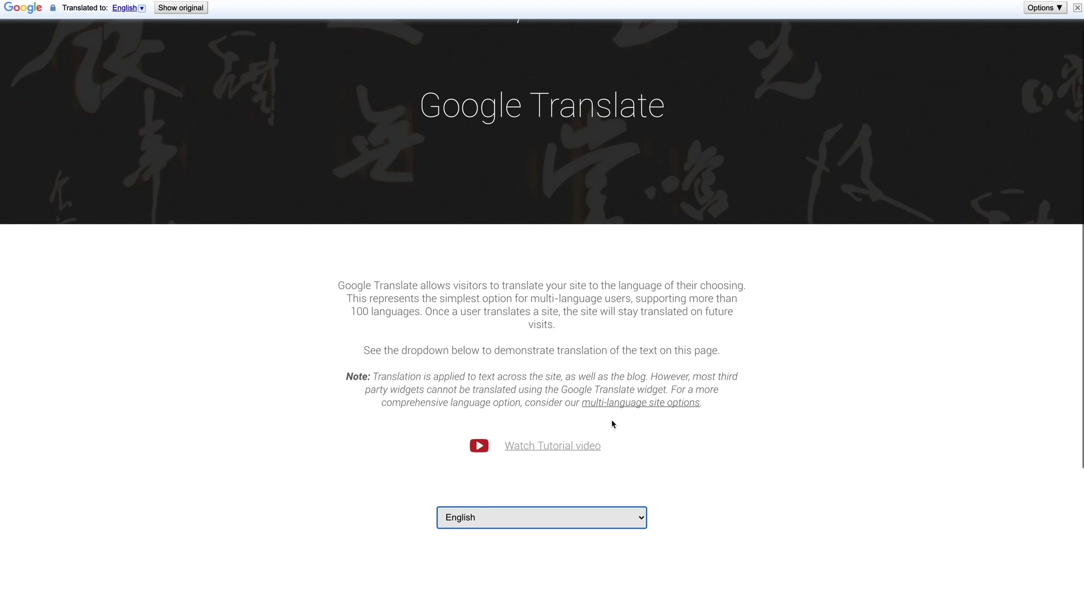
{"action": "scroll", "coordinate": [405, 425], "scroll_direction": "down", "scroll_amount": 2}
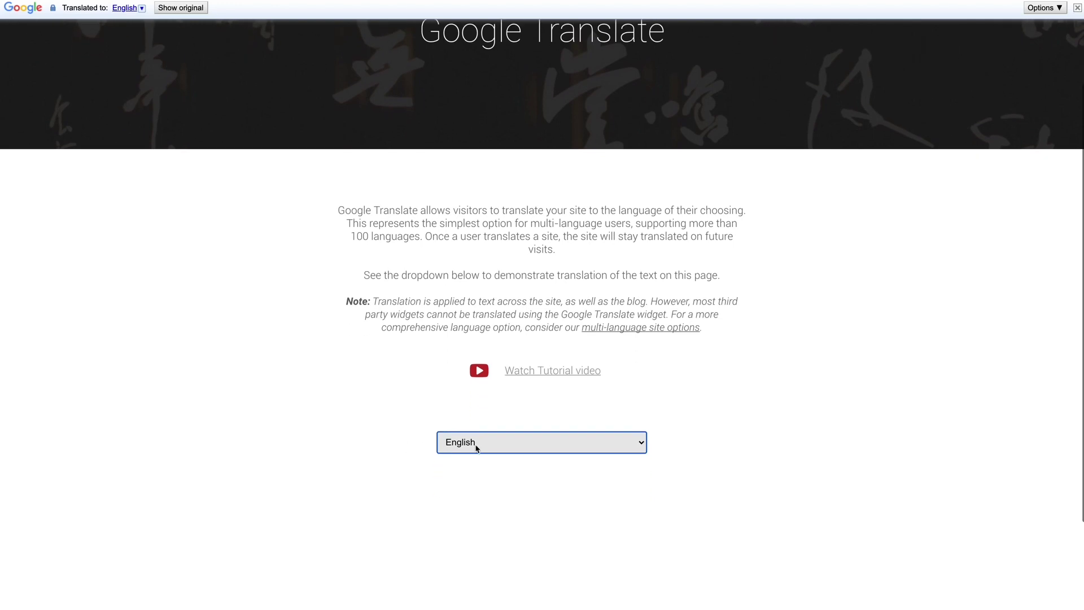
{"action": "left_click", "coordinate": [571, 446]}
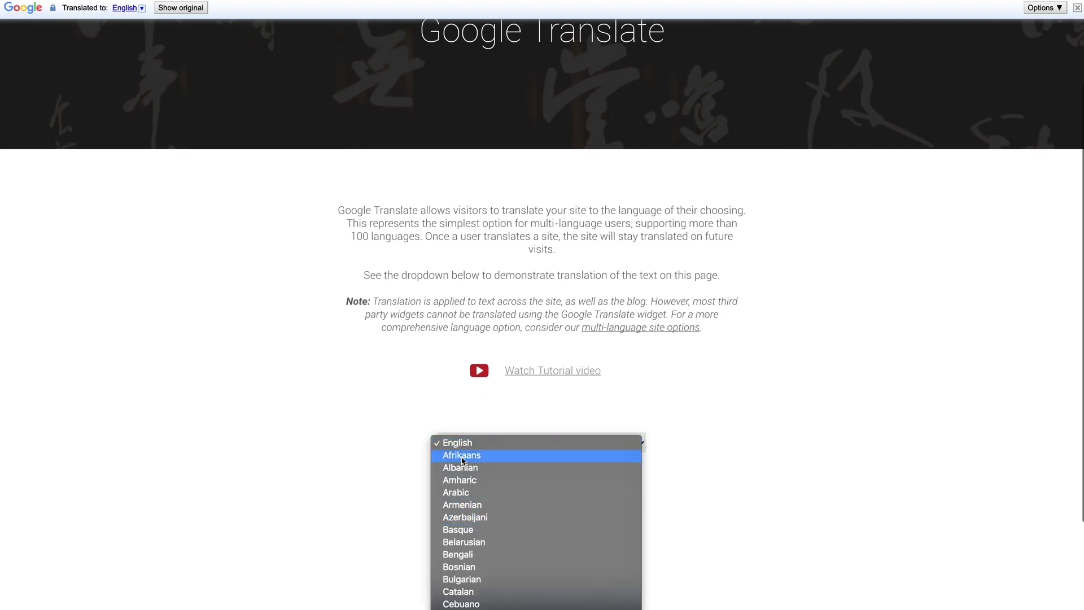
{"action": "left_click", "coordinate": [392, 412]}
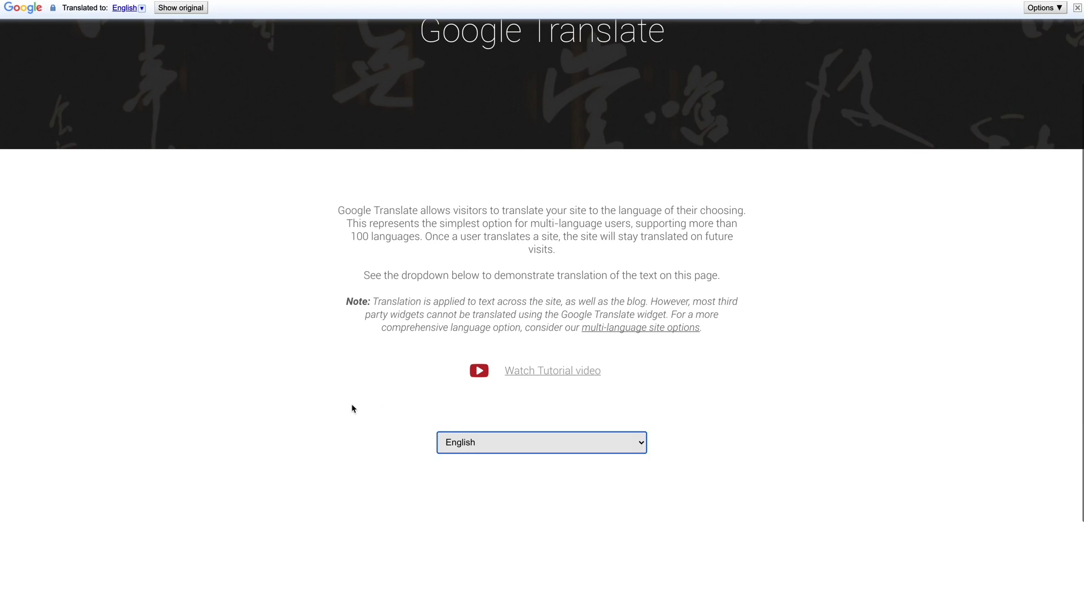
{"action": "scroll", "coordinate": [273, 405], "scroll_direction": "up", "scroll_amount": 2}
{"action": "scroll", "coordinate": [269, 405], "scroll_direction": "up", "scroll_amount": 1}
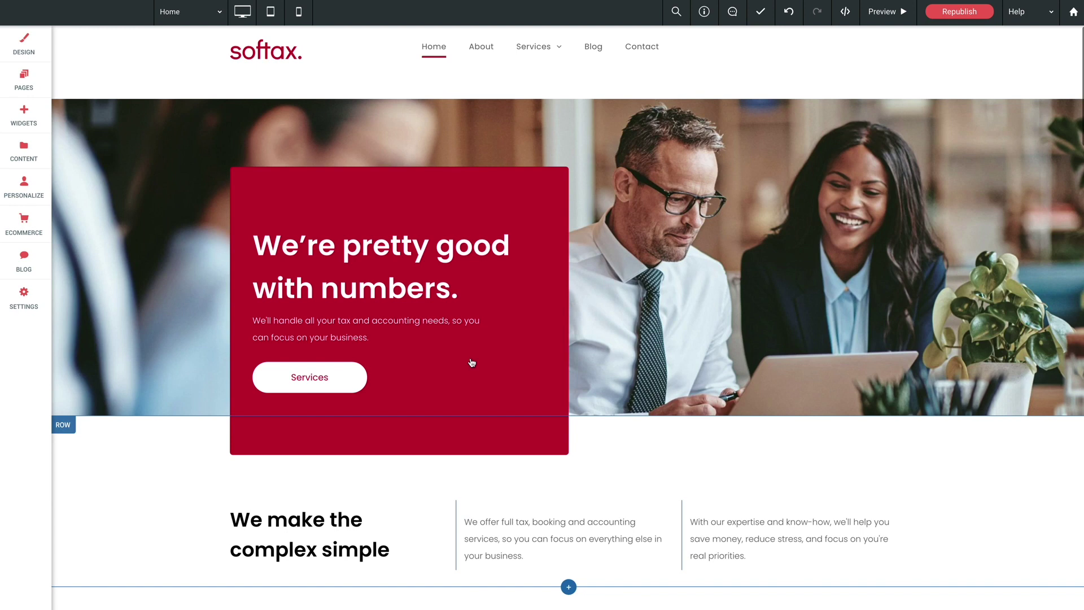
- Drag the Google Translate widget from the Widgets panel into the softax Home page header and reopen its settings
{"action": "left_click", "coordinate": [40, 130]}
{"action": "scroll", "coordinate": [147, 330], "scroll_direction": "down", "scroll_amount": 6}
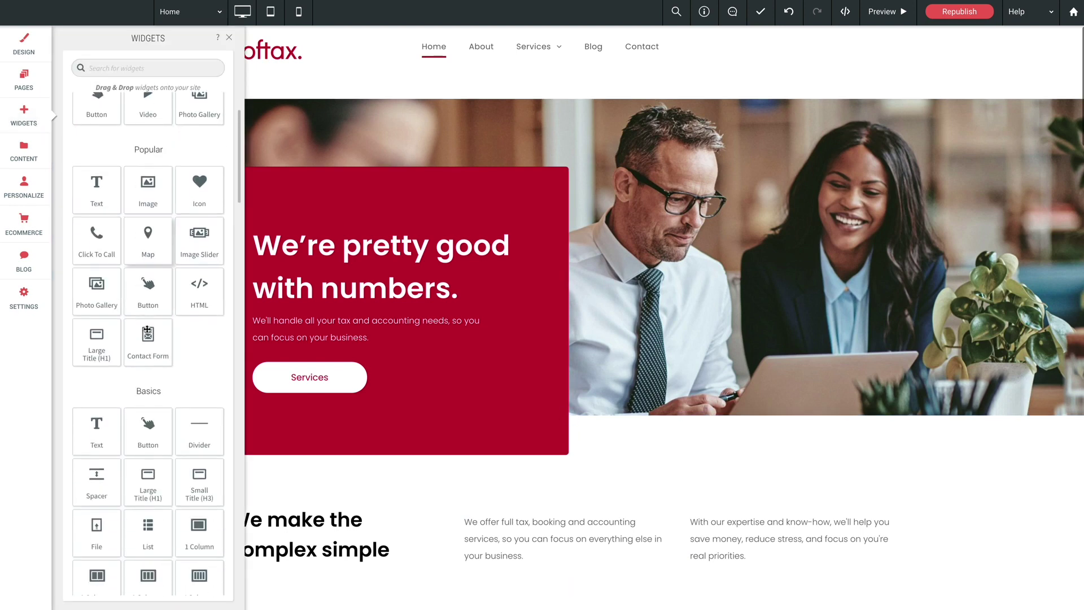
{"action": "scroll", "coordinate": [147, 330], "scroll_direction": "down", "scroll_amount": 6}
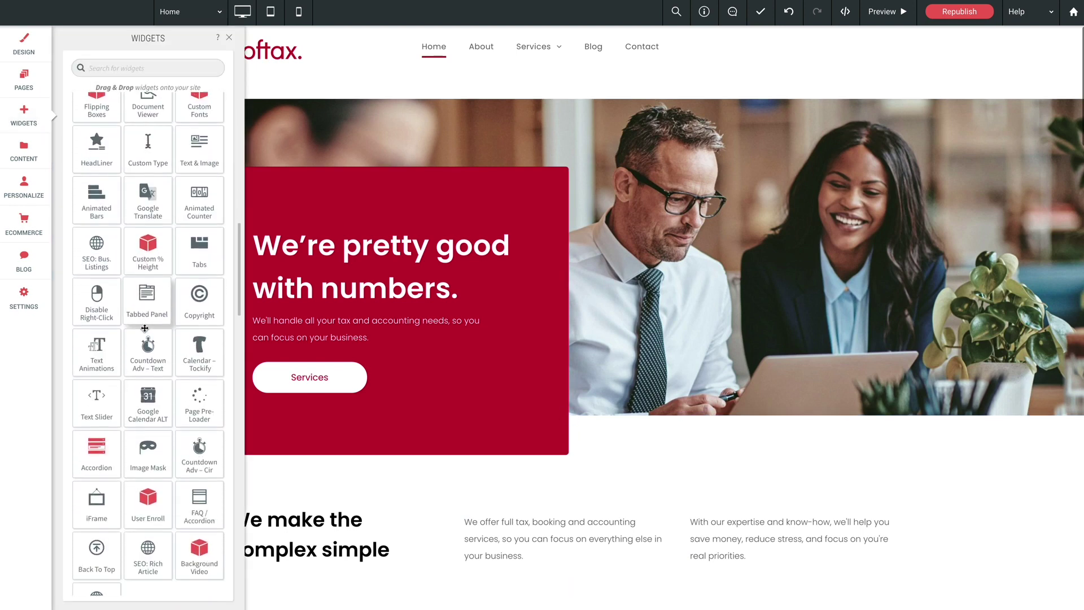
{"action": "scroll", "coordinate": [142, 393], "scroll_direction": "down", "scroll_amount": 2}
{"action": "scroll", "coordinate": [142, 396], "scroll_direction": "up", "scroll_amount": 4}
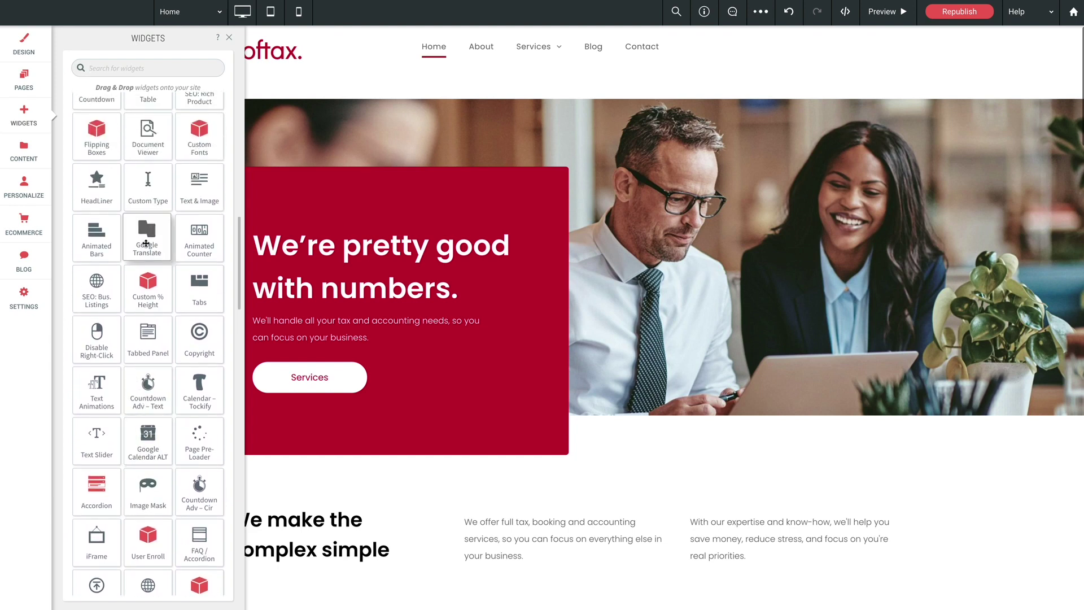
{"action": "left_click_drag", "start_coordinate": [146, 240], "coordinate": [814, 67]}
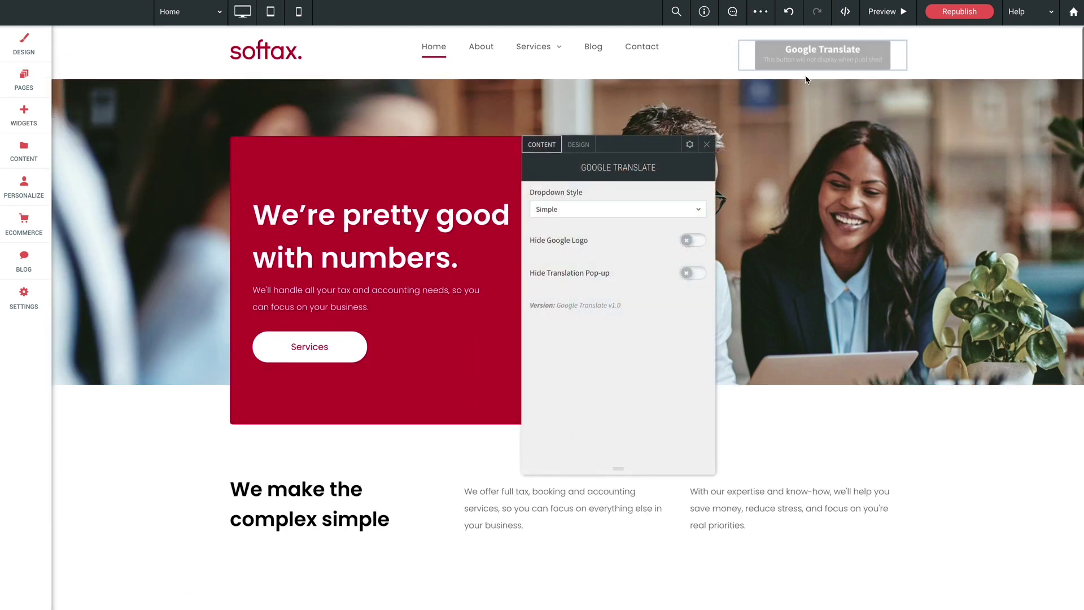
{"action": "left_click", "coordinate": [707, 144]}
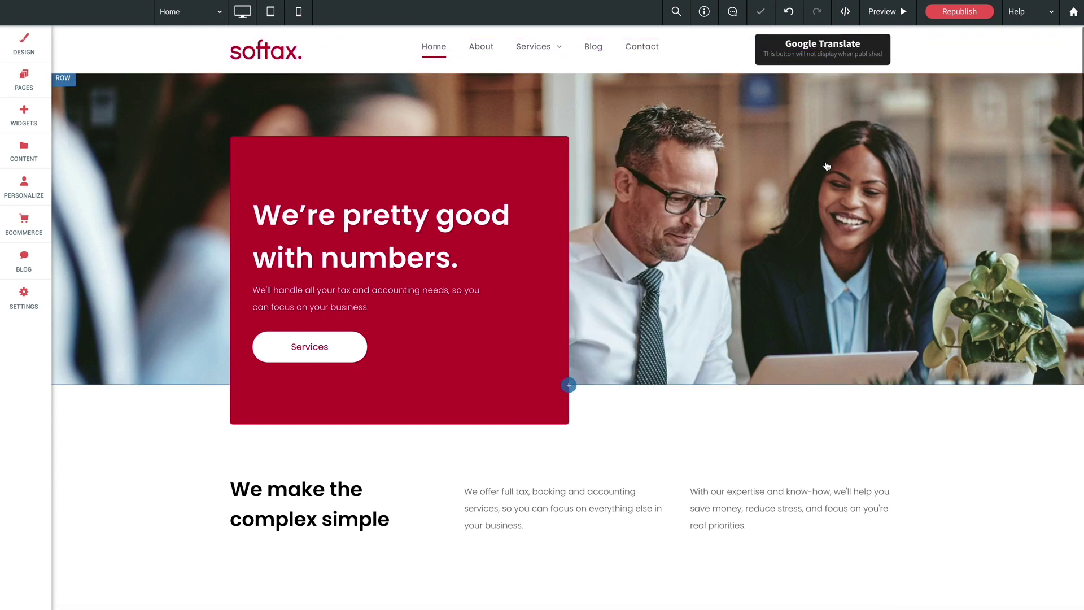
{"action": "left_click", "coordinate": [813, 53]}
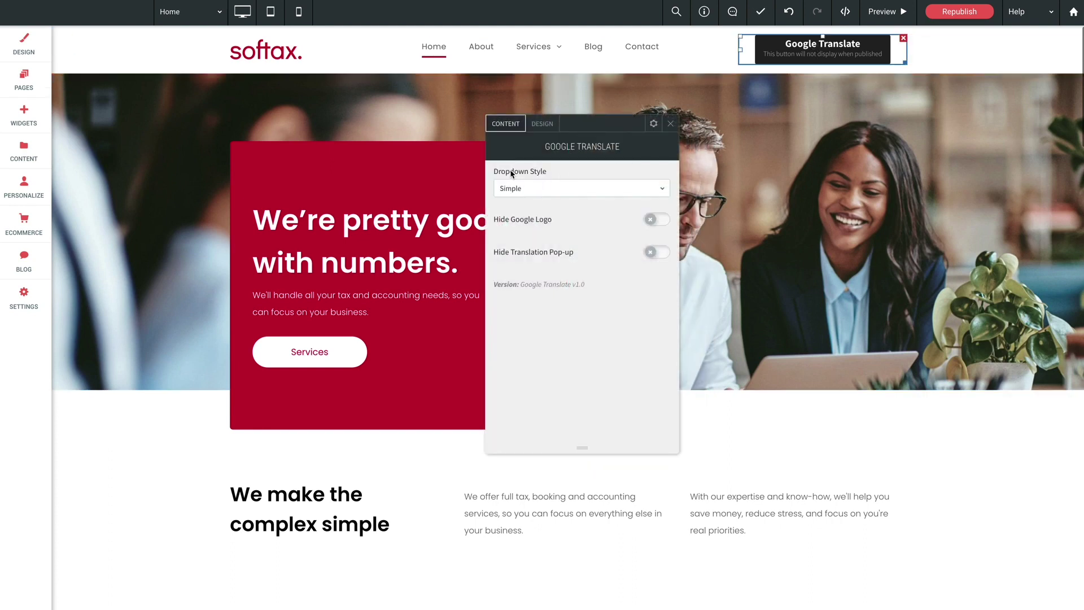
- Expand the Dropdown Style options in the widget's Content settings
{"action": "left_click", "coordinate": [584, 192]}
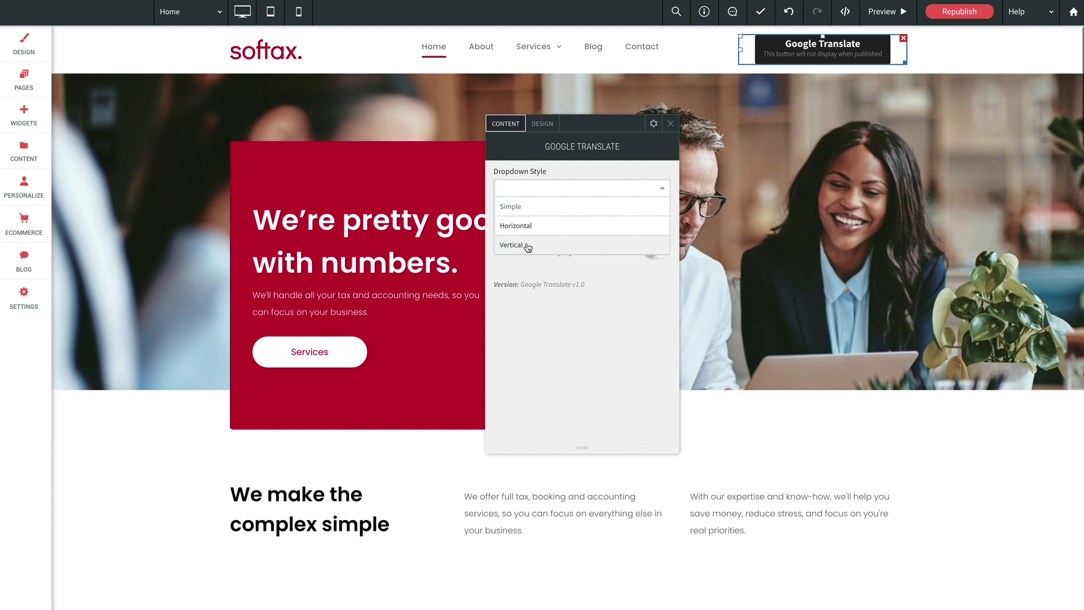
- Set Dropdown Style to Vertical and turn on Hide Google Logo
{"action": "left_click", "coordinate": [527, 246]}
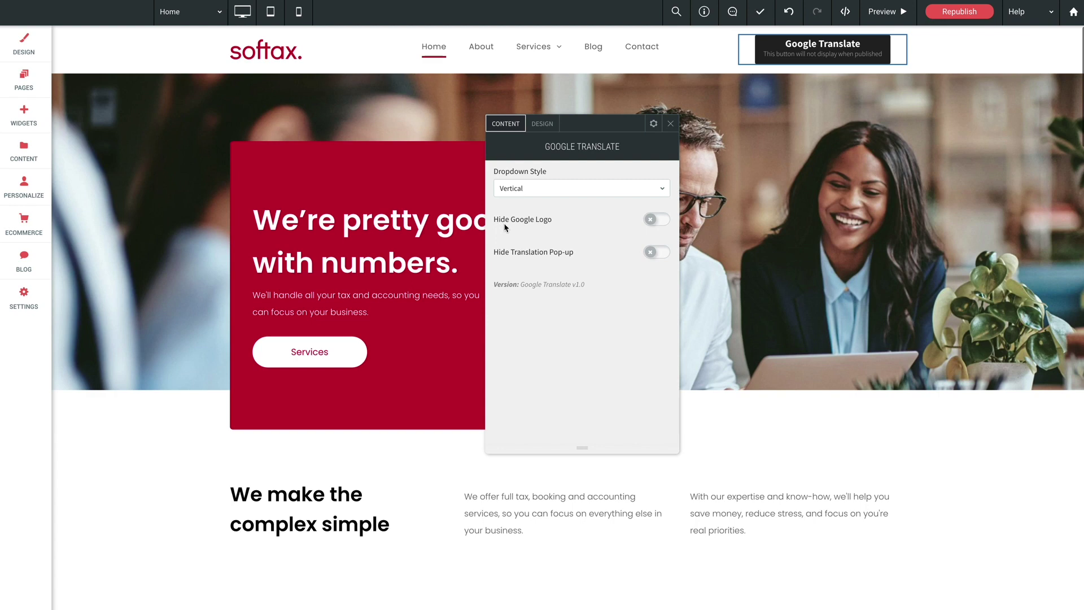
{"action": "left_click", "coordinate": [653, 221]}
- Close the widget settings, republish the softax site, and view the live site
{"action": "left_click", "coordinate": [670, 123]}
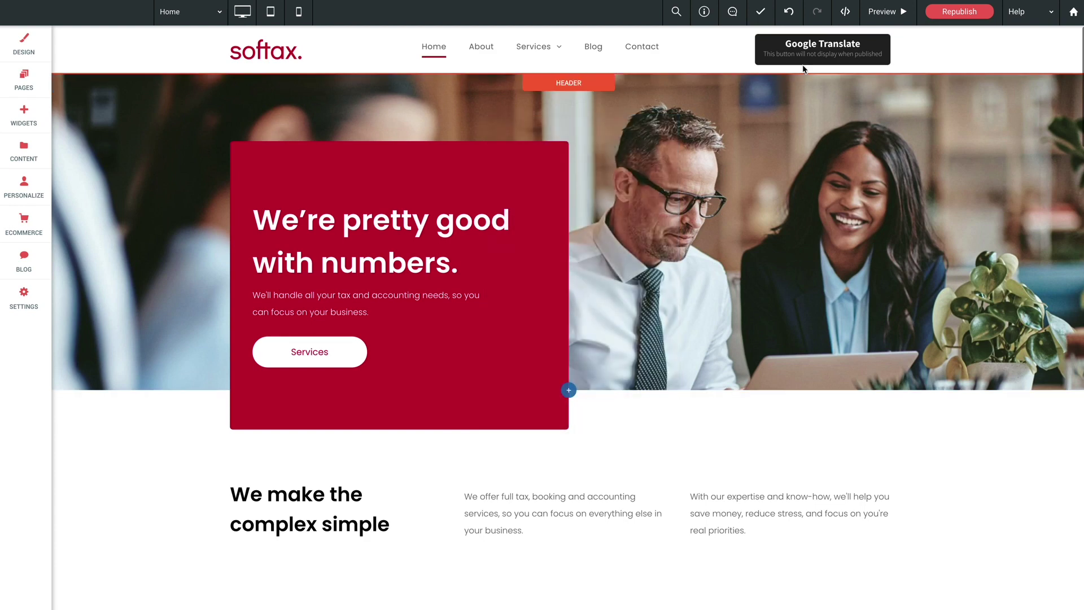
{"action": "left_click", "coordinate": [959, 11]}
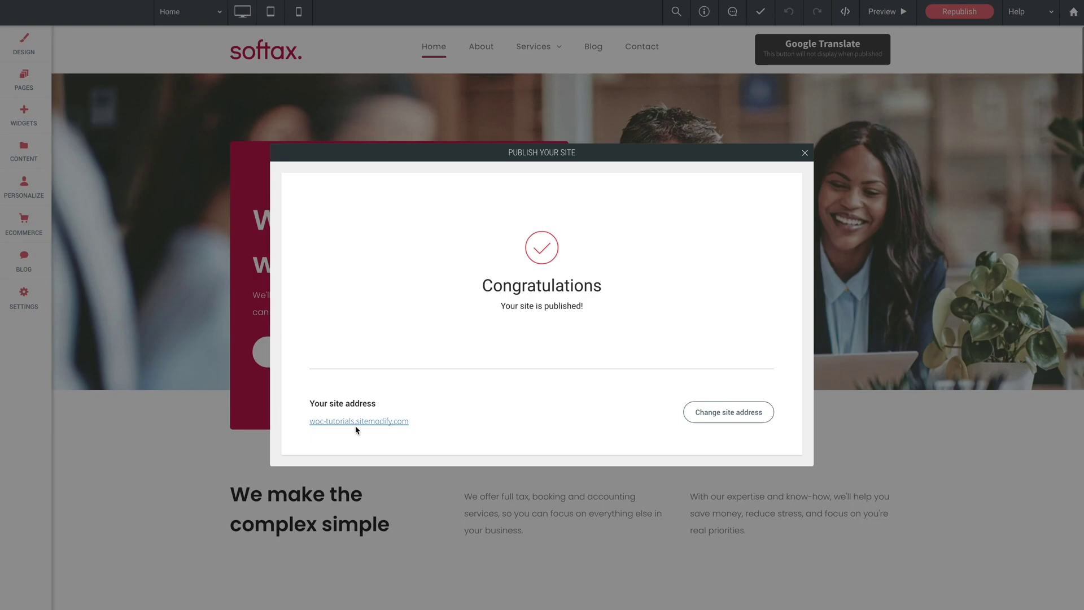
{"action": "left_click", "coordinate": [350, 422]}
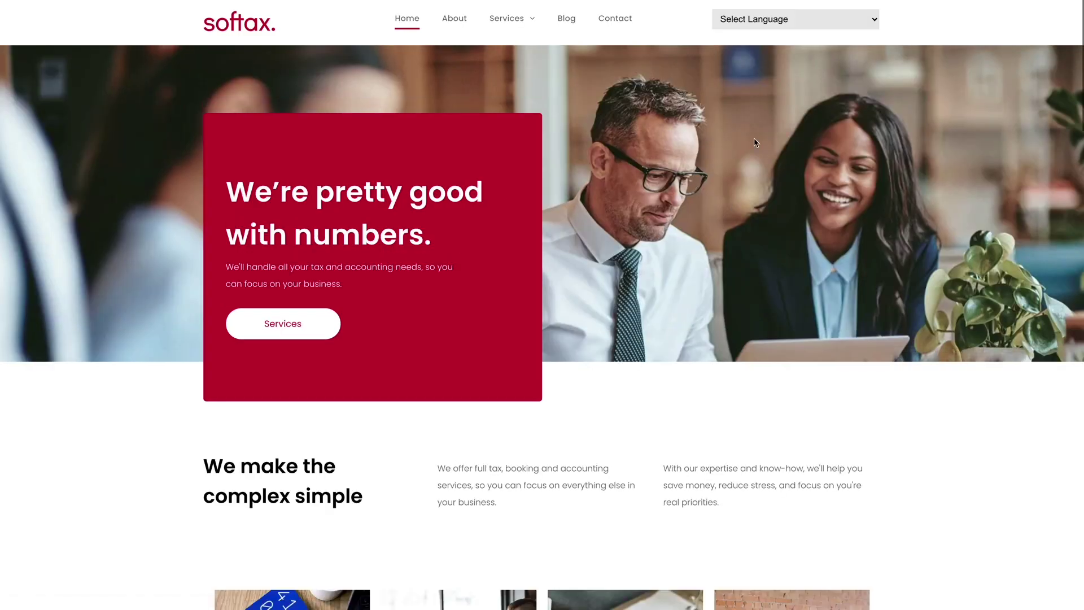
- Choose Spanish in the live site's Select Language dropdown and scroll through the translated homepage
{"action": "left_click", "coordinate": [843, 21]}
{"action": "scroll", "coordinate": [792, 305], "scroll_direction": "down", "scroll_amount": 15}
{"action": "left_click", "coordinate": [736, 493]}
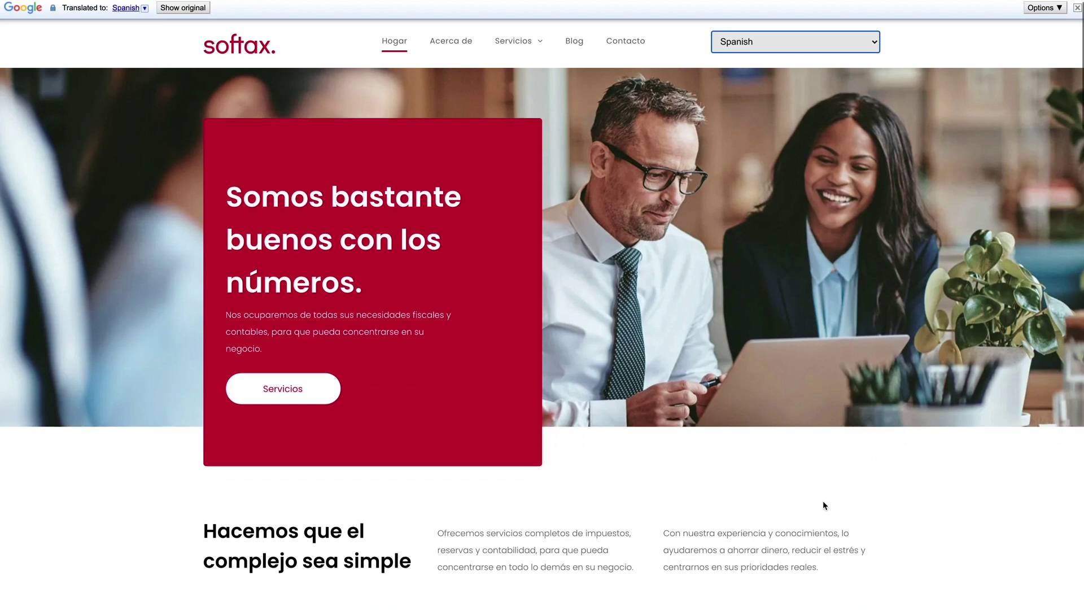
{"action": "scroll", "coordinate": [822, 501], "scroll_direction": "down", "scroll_amount": 4}
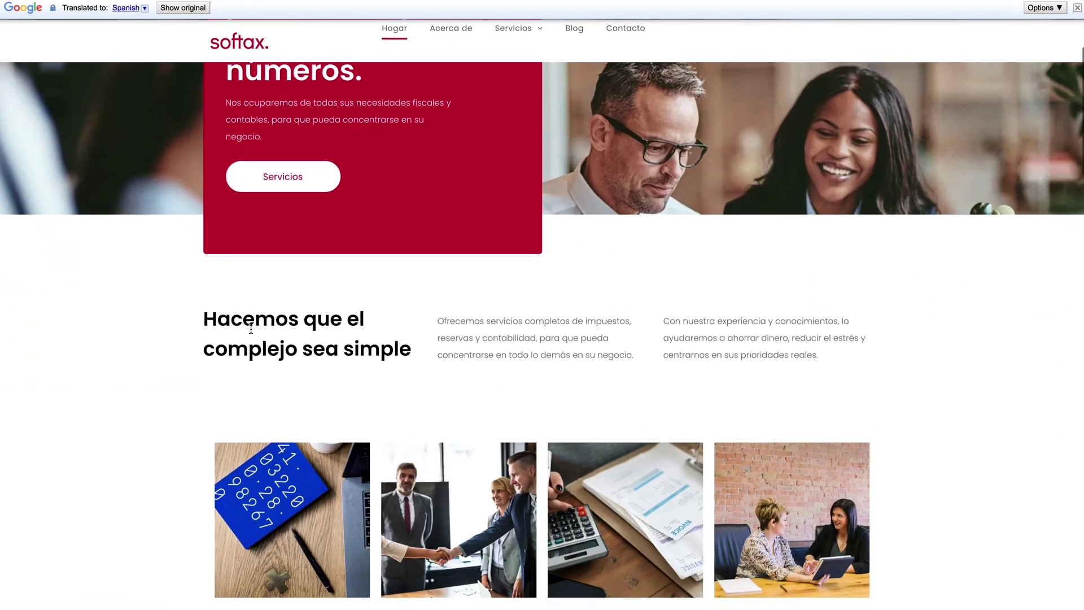
{"action": "scroll", "coordinate": [1004, 406], "scroll_direction": "down", "scroll_amount": 3}
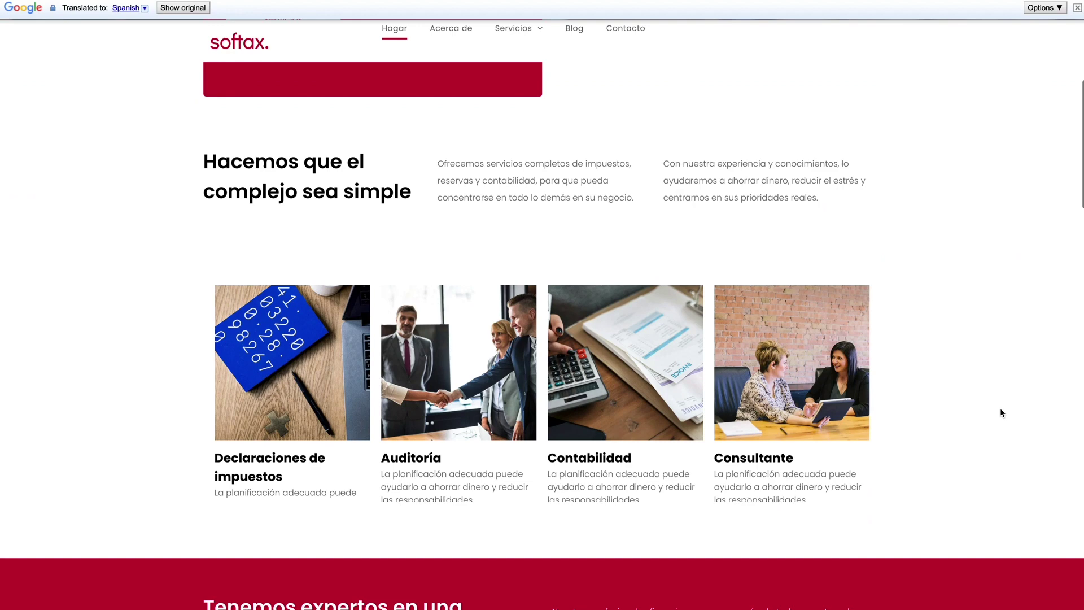
{"action": "scroll", "coordinate": [1001, 409], "scroll_direction": "up", "scroll_amount": 7}
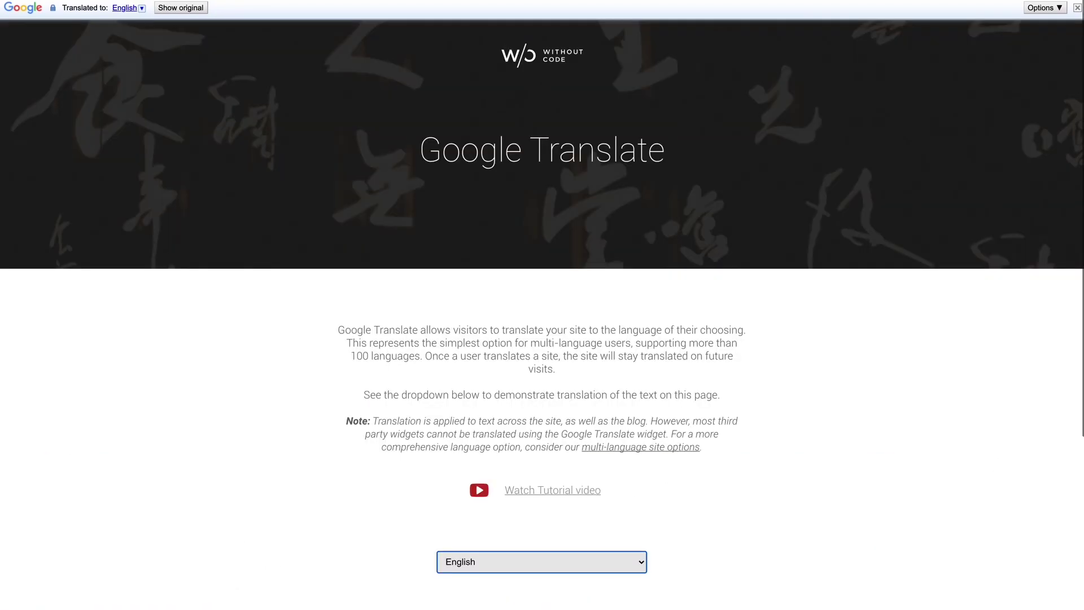